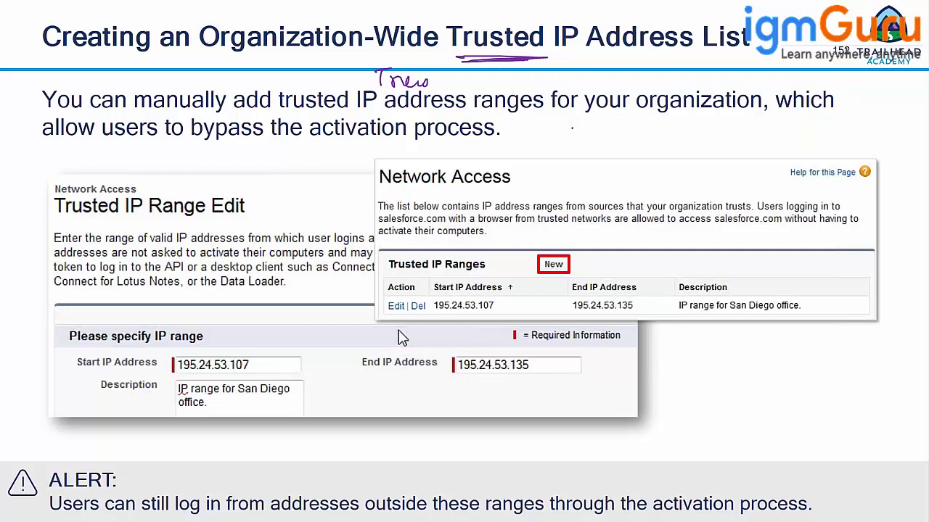
Handwrite a "verify" note above the slide's Network Access screenshot and underline its start and end IP addresses
mouse_move(578, 127)
mouse_down()
mouse_move(560, 150)
mouse_move(622, 140)
mouse_move(640, 172)
mouse_move(661, 136)
mouse_move(678, 158)
mouse_move(575, 174)
mouse_up()
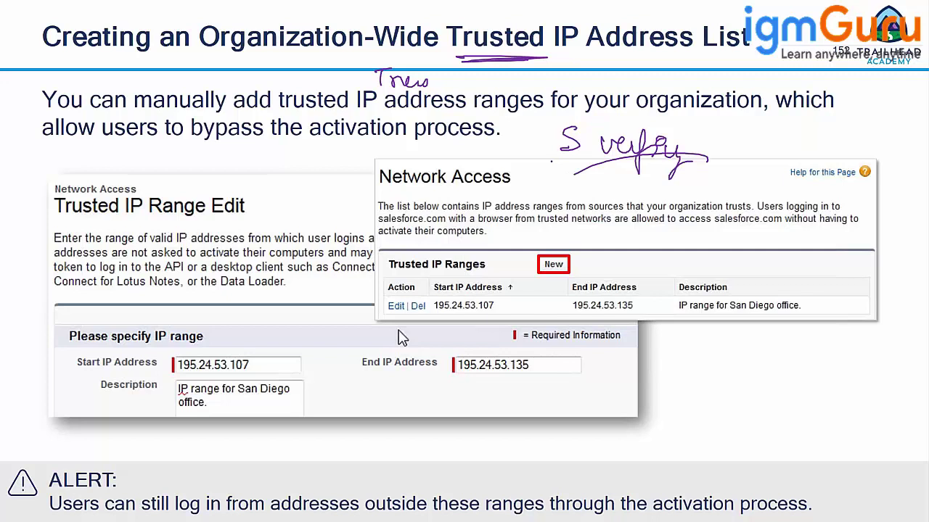
drag(435, 315, 495, 316)
drag(586, 318, 628, 317)
Switch to Chrome, open login.salesforce.com in a new tab and log in with the saved admin username
key(alt+Tab)
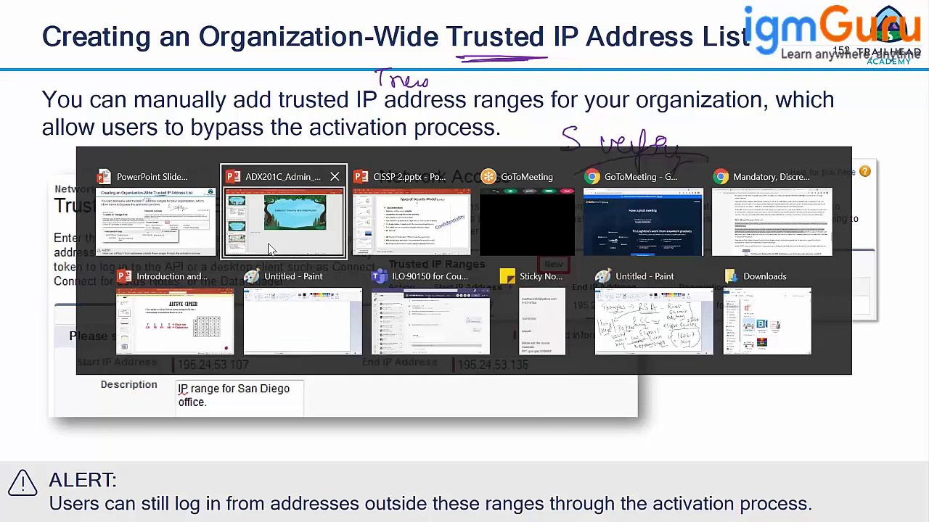
click(666, 225)
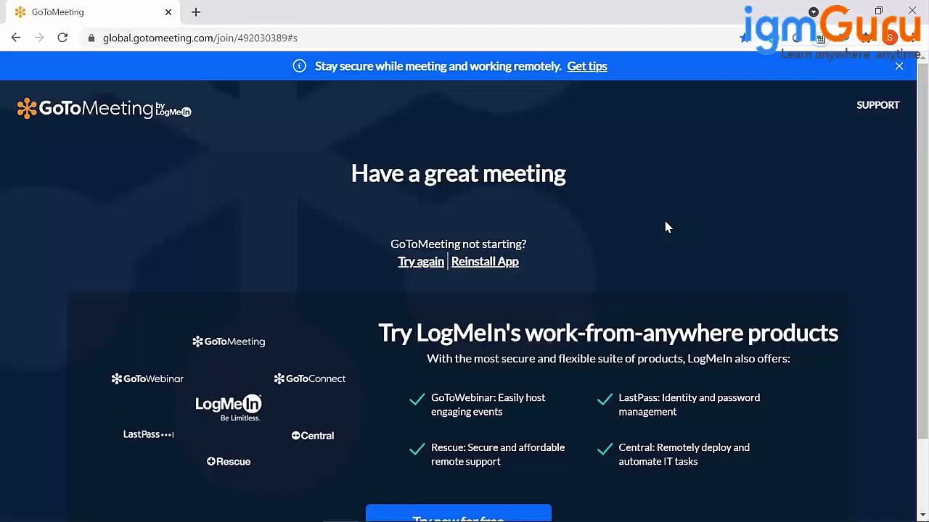
click(195, 12)
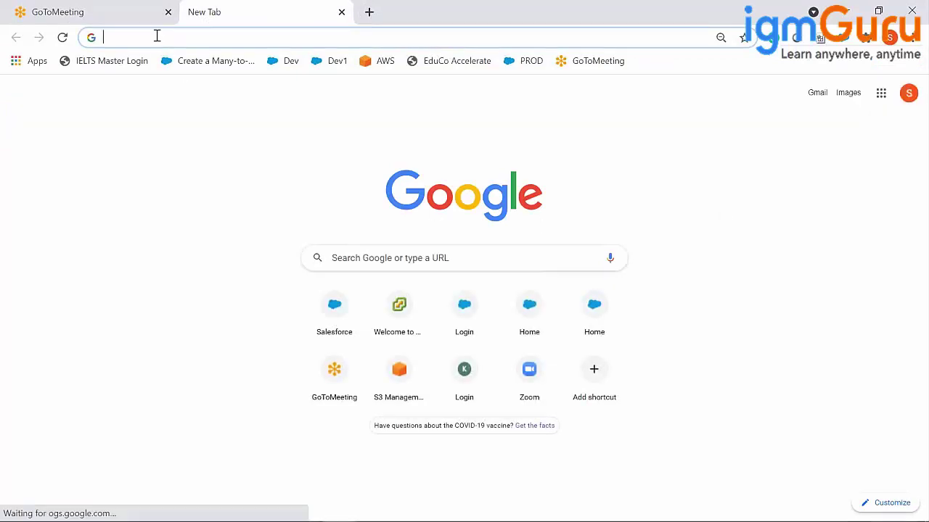
text(logi)
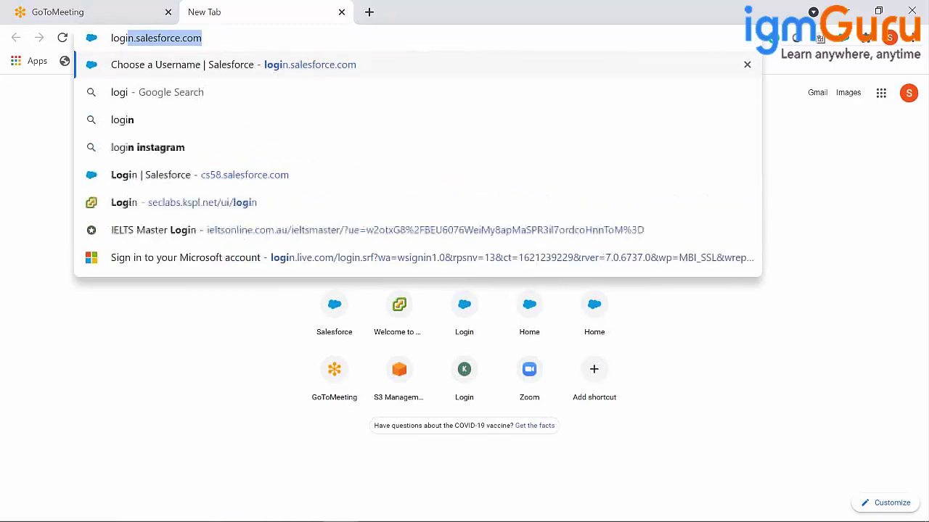
key(Return)
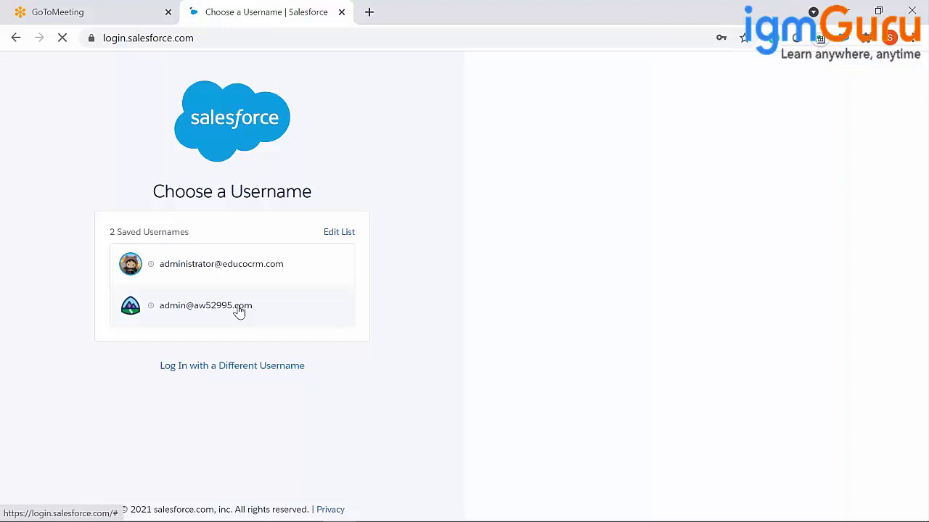
click(239, 308)
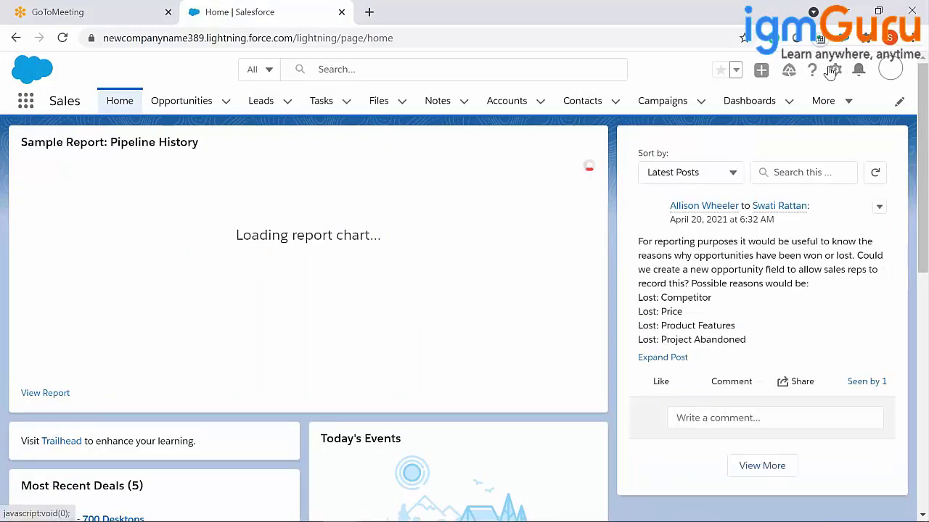
Open Salesforce Setup from the Sales home page
click(835, 70)
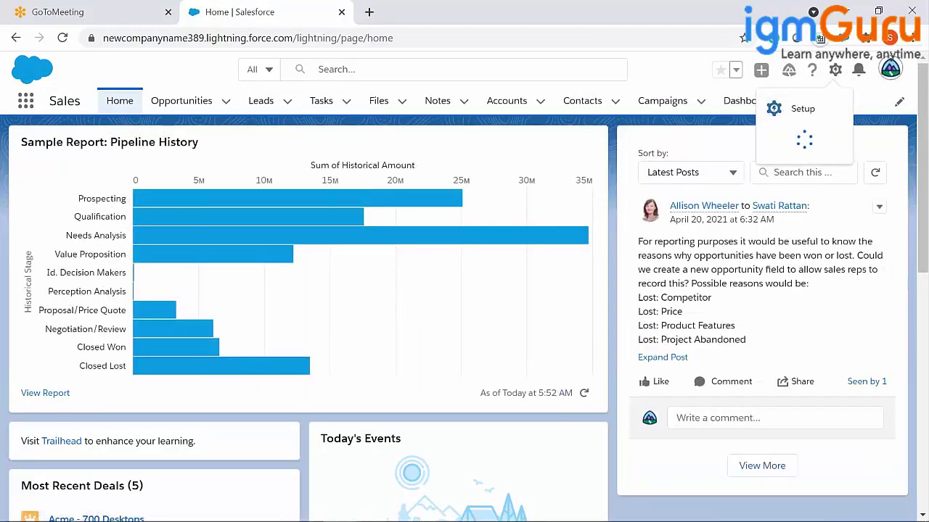
click(858, 70)
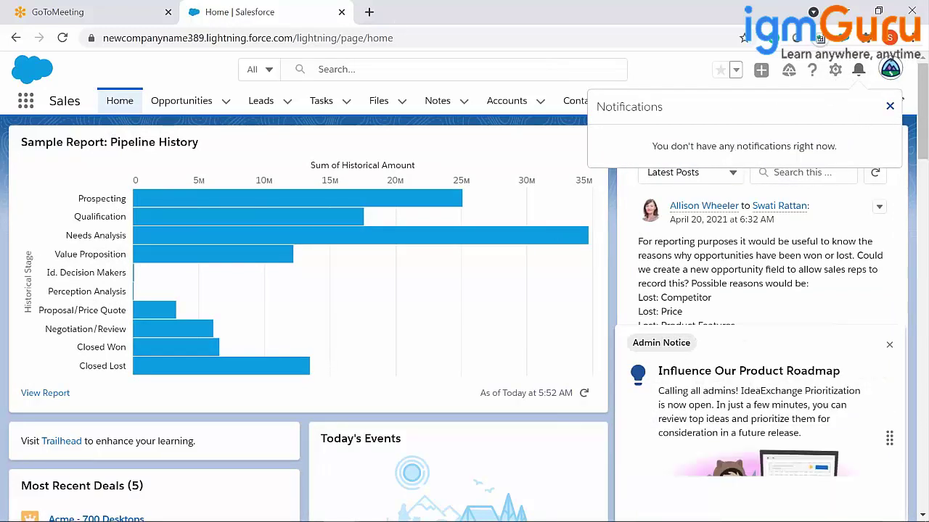
click(835, 69)
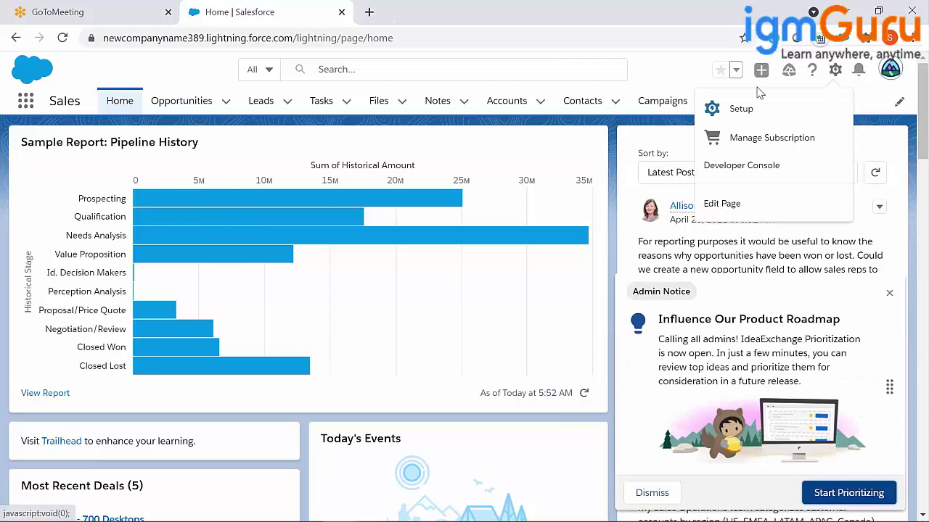
click(744, 111)
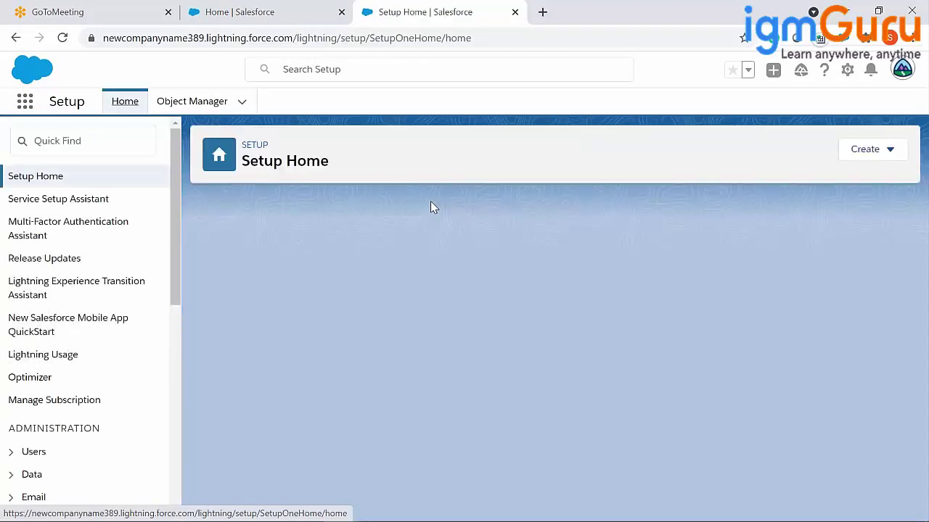
Find "Network" in Setup and open the Network Access page under Security
click(89, 140)
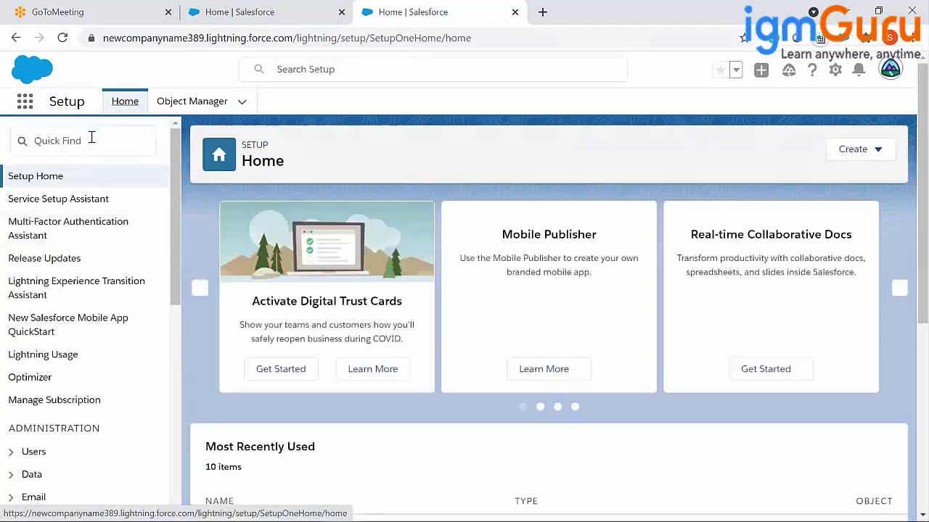
text(Ni)
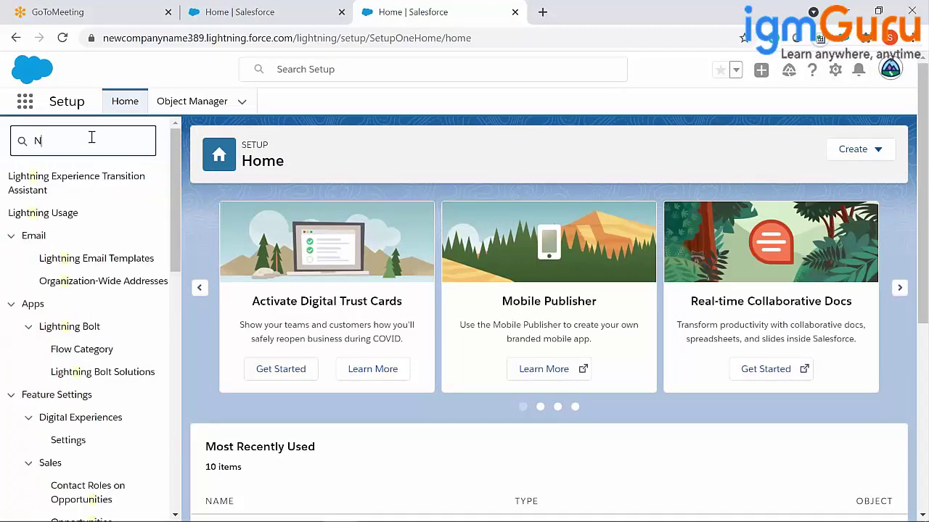
text(Etwo)
key(BackSpace)
key(BackSpace)
key(BackSpace)
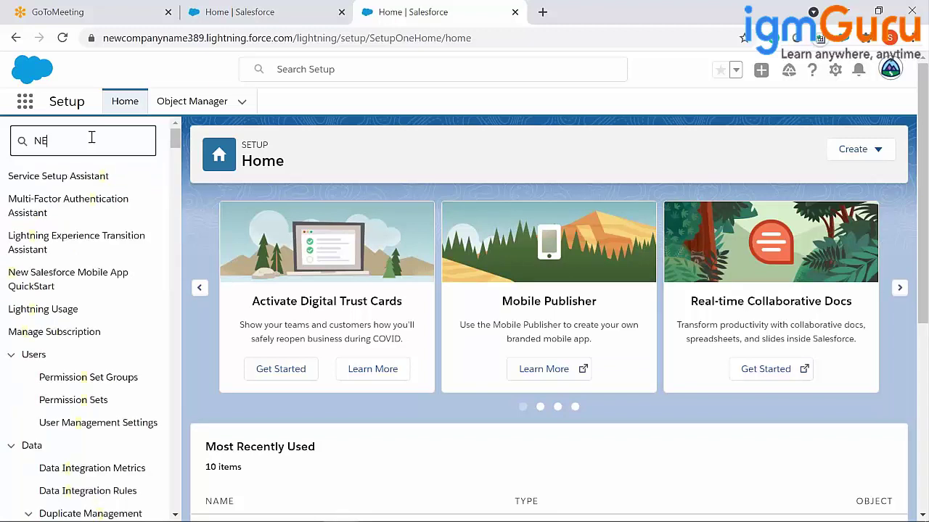
key(BackSpace)
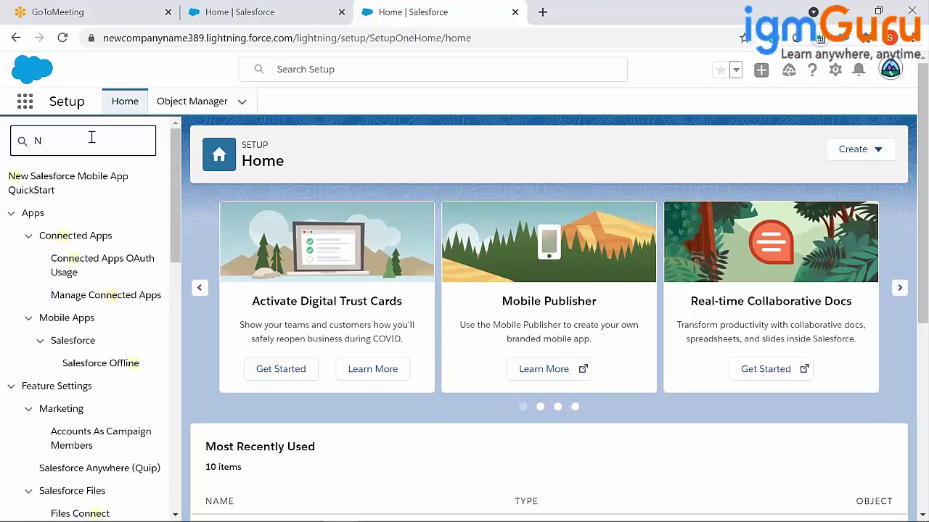
text(wtwor)
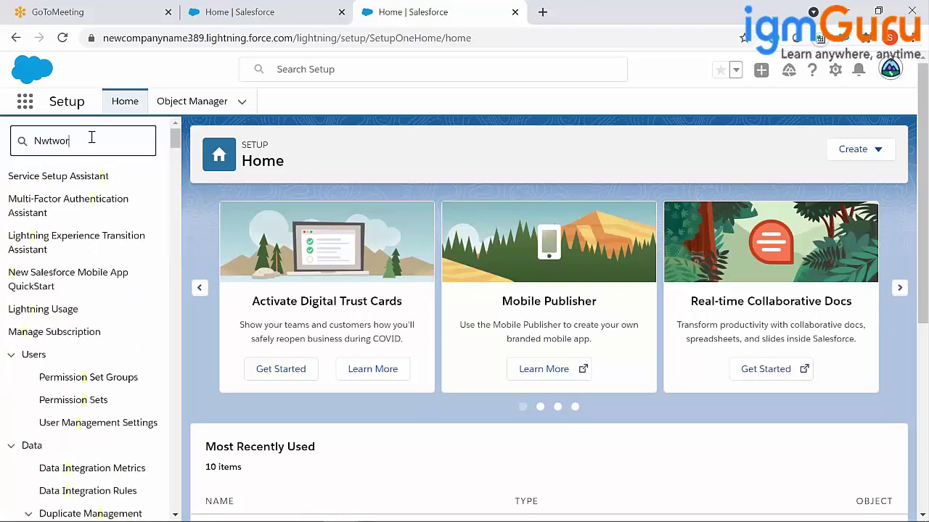
key(BackSpace)
key(BackSpace)
key(BackSpace)
key(BackSpace)
key(BackSpace)
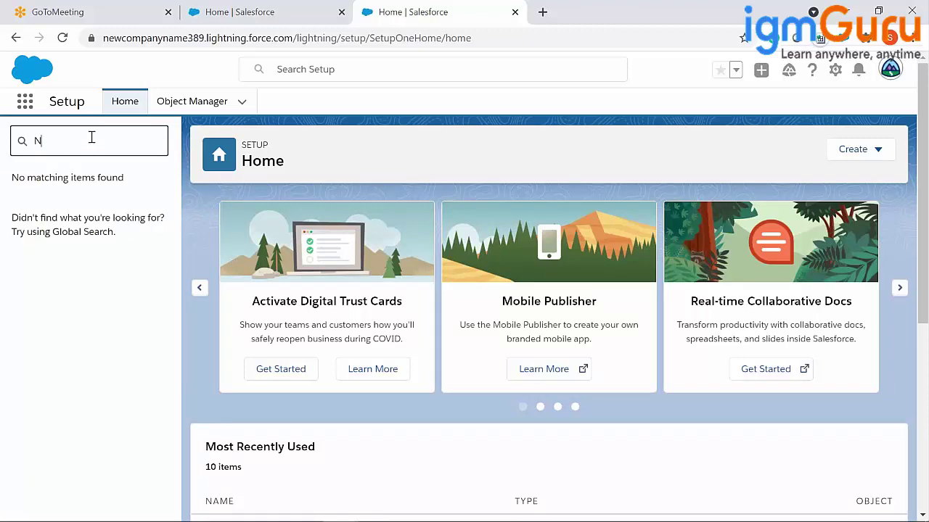
text(etwork)
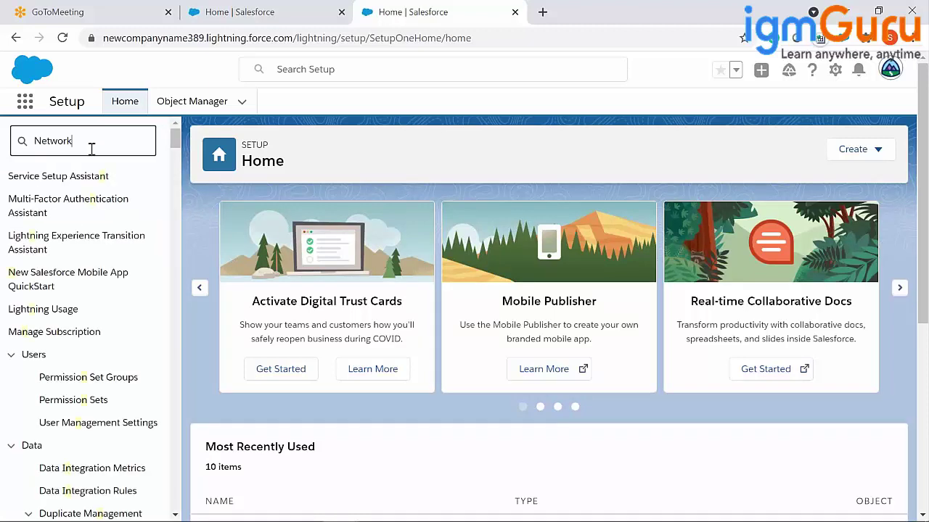
click(86, 201)
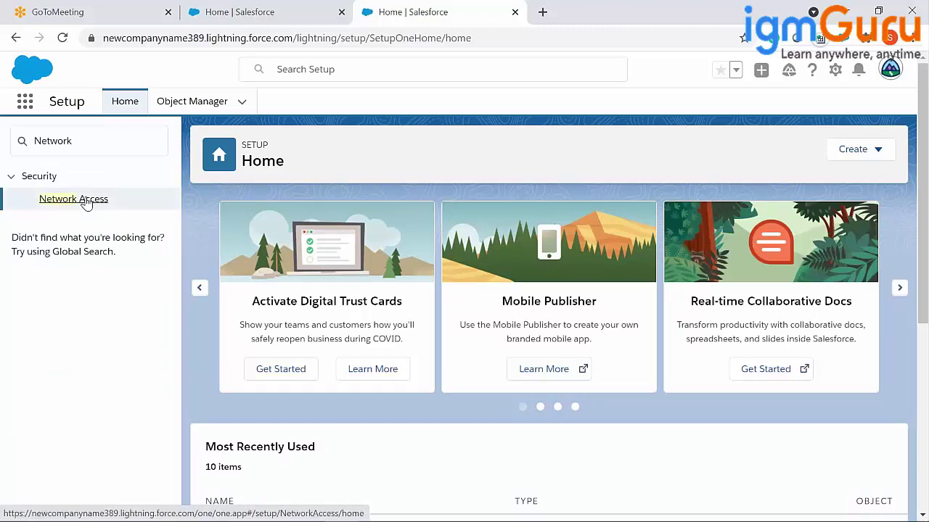
click(85, 202)
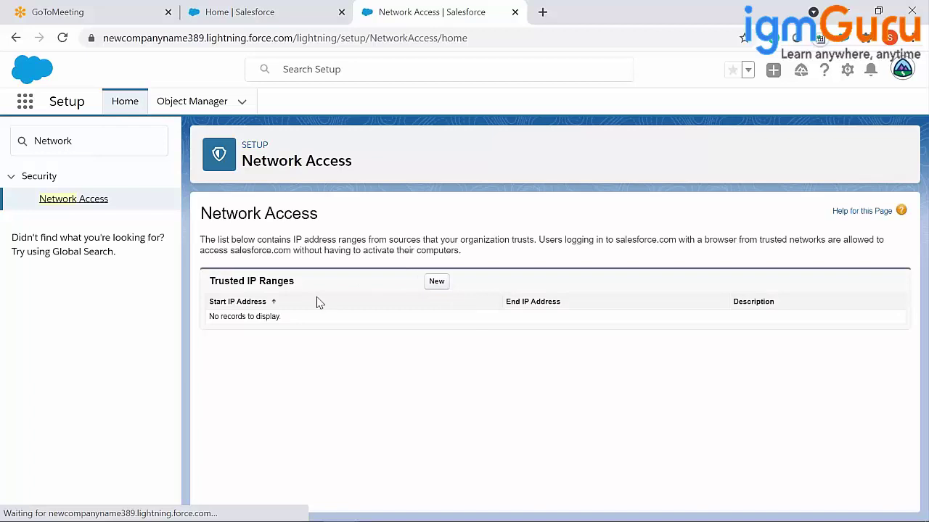
Start a new trusted IP range with start address 192.168.33.64 and end address 192.168.33.126
click(436, 281)
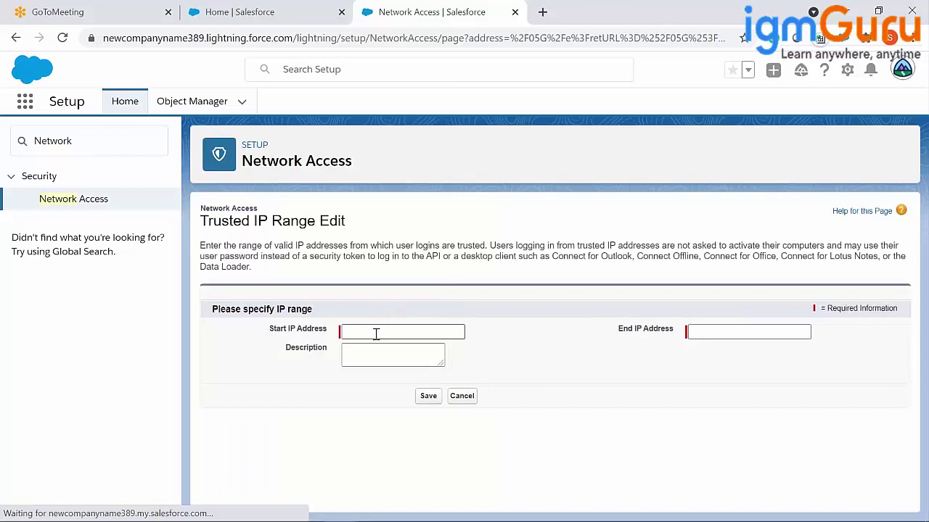
click(375, 334)
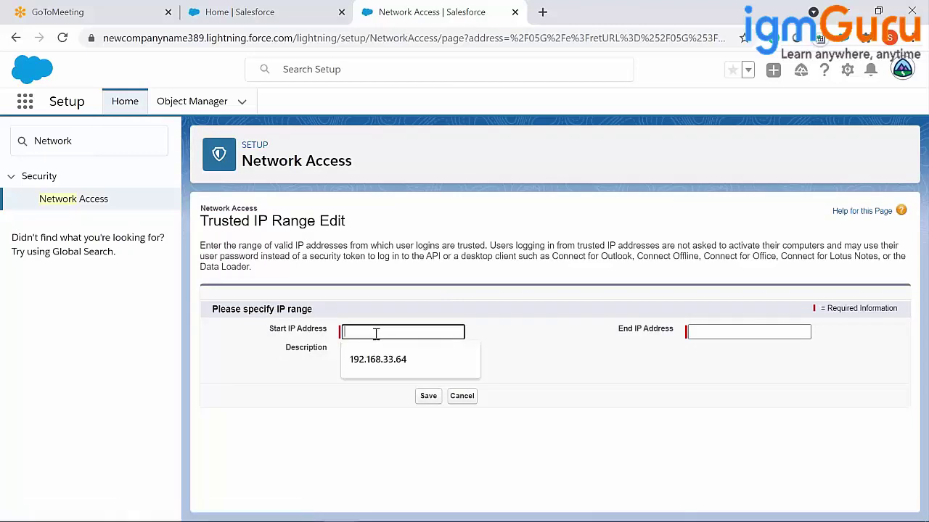
click(377, 359)
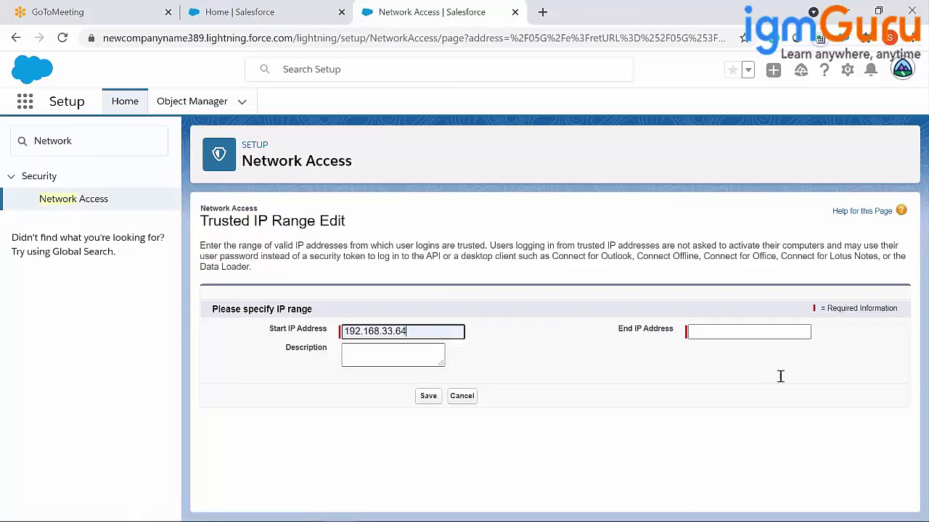
click(734, 336)
click(735, 357)
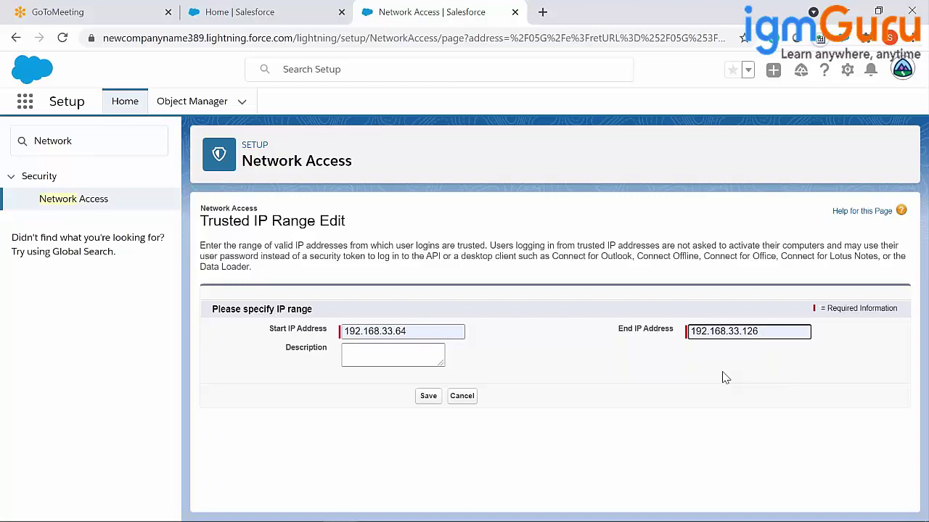
click(378, 357)
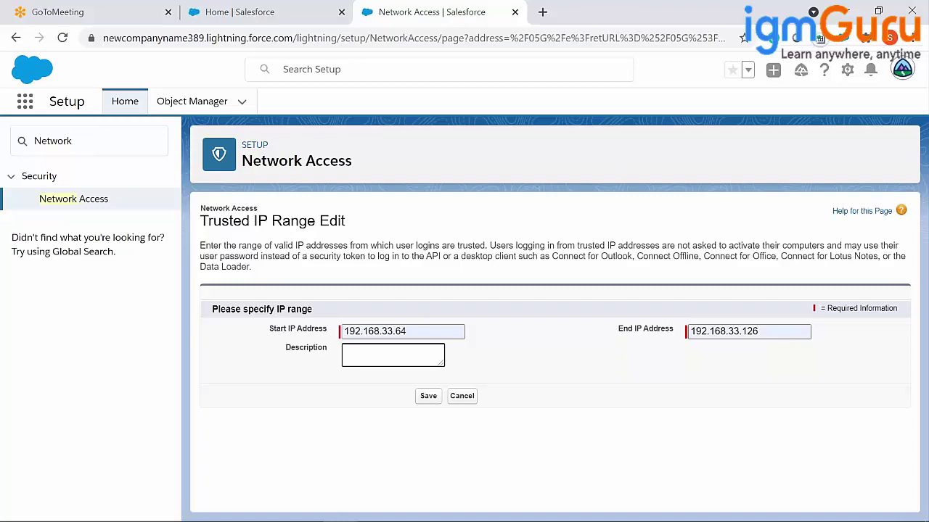
click(293, 293)
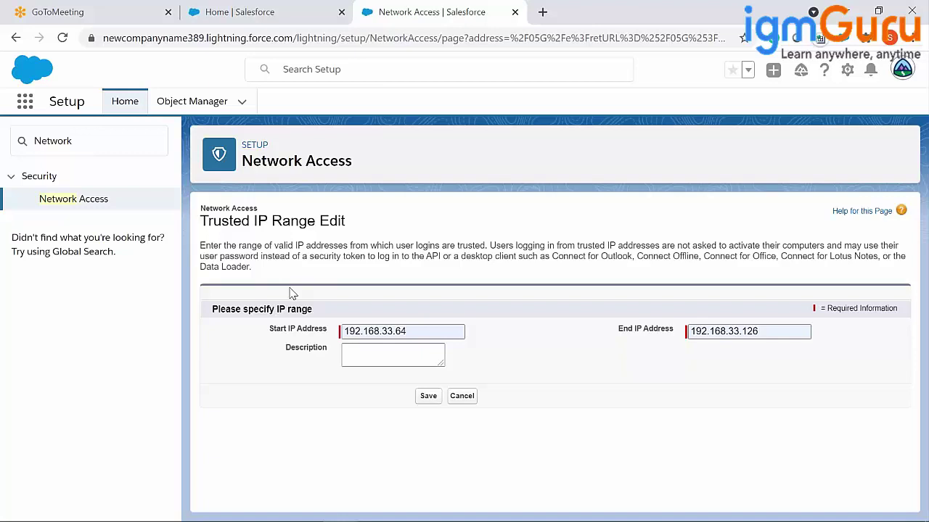
click(390, 356)
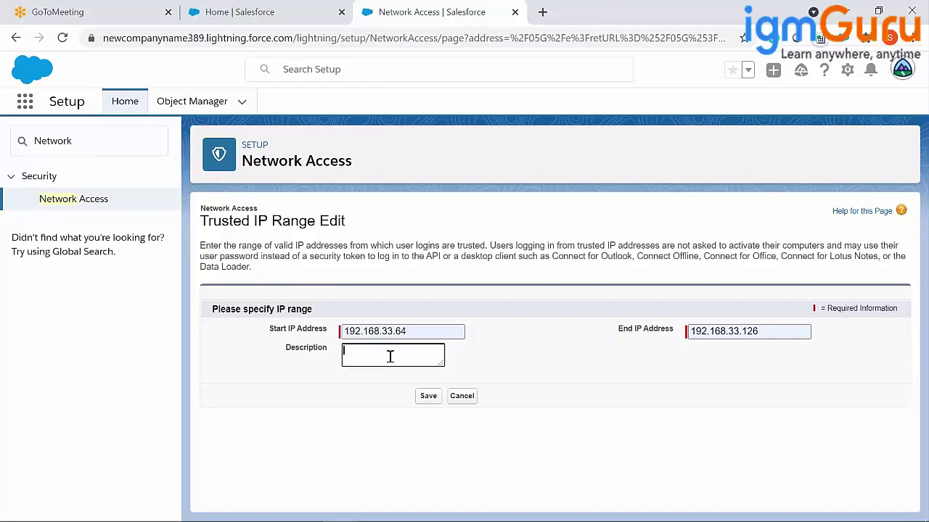
text(Ip address)
key(BackSpace)
key(BackSpace)
key(BackSpace)
key(BackSpace)
key(BackSpace)
key(BackSpace)
key(BackSpace)
key(BackSpace)
key(BackSpace)
key(BackSpace)
Save the trusted IP range with an empty description
click(428, 396)
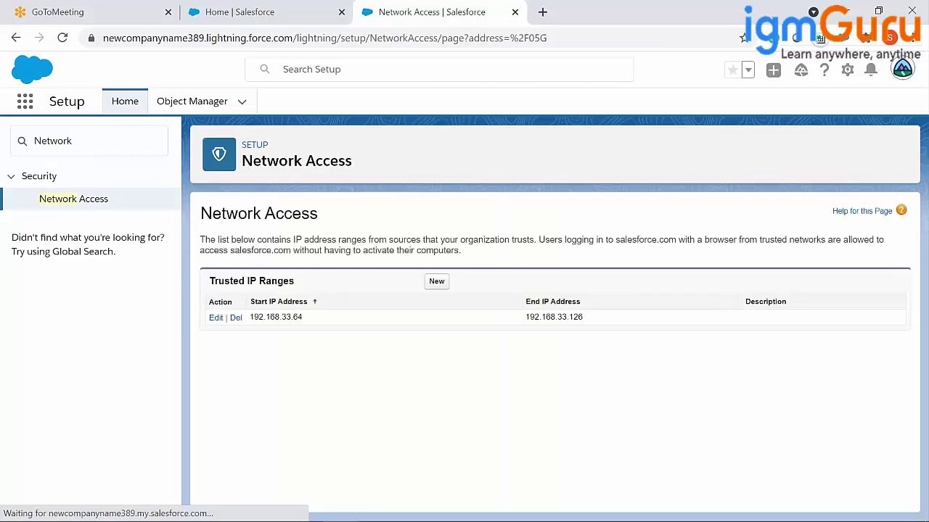
Switch to the PowerPoint slide show and advance to the "Restricting Login Hours and Login IP Ranges on Profiles" slide
key(alt+Tab)
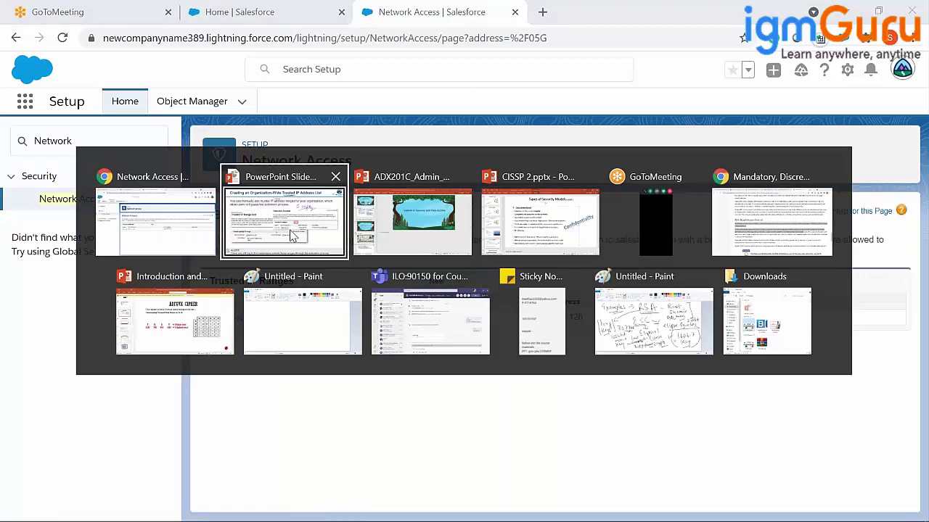
click(293, 236)
key(Right)
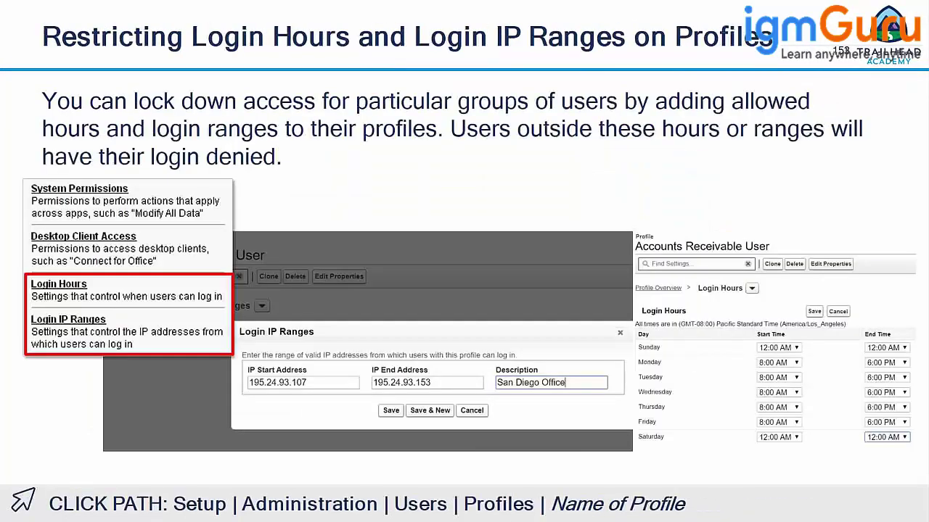
Underline "Login Hours" and "Login IP" in the slide title, and draw an arrow from the Login Hours box to a handwritten, underlined "Profile Level"
drag(196, 57, 299, 53)
drag(402, 58, 512, 54)
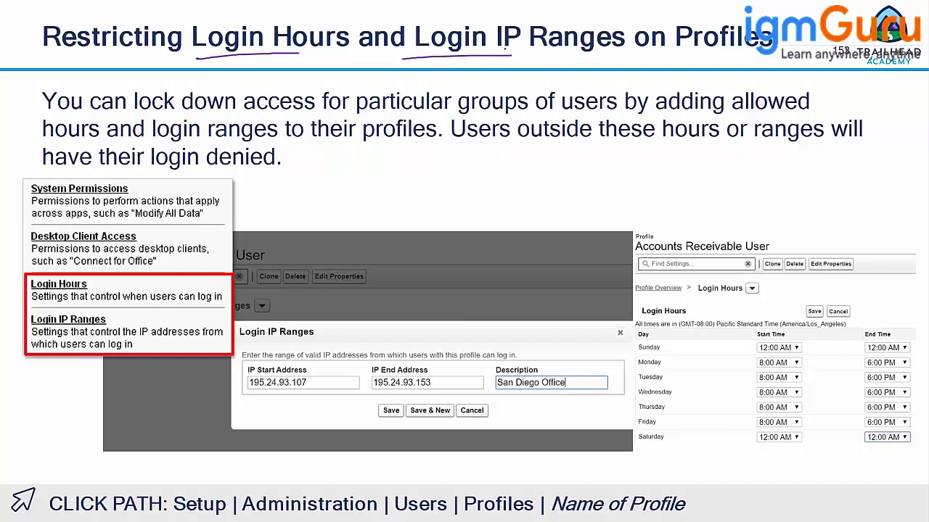
mouse_move(224, 267)
mouse_down()
mouse_move(296, 207)
mouse_move(363, 221)
mouse_move(377, 190)
mouse_move(390, 207)
mouse_move(428, 215)
mouse_up()
mouse_move(464, 179)
mouse_down()
mouse_move(465, 188)
mouse_move(533, 209)
mouse_up()
drag(463, 212, 539, 214)
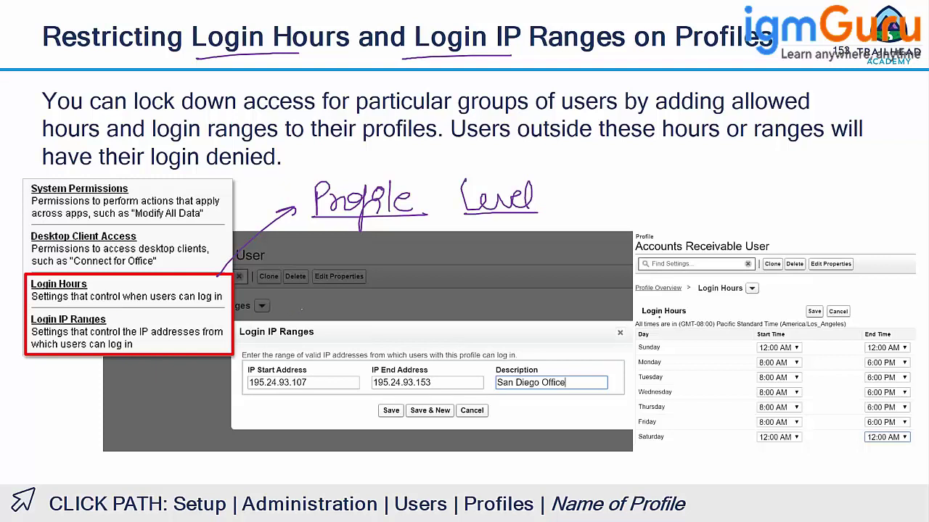
Draw arrows between the Monday and Tuesday start and end times in the slide's Login Hours table
drag(812, 361, 871, 361)
mouse_move(812, 355)
mouse_down()
mouse_move(811, 364)
mouse_move(862, 377)
mouse_move(851, 382)
mouse_up()
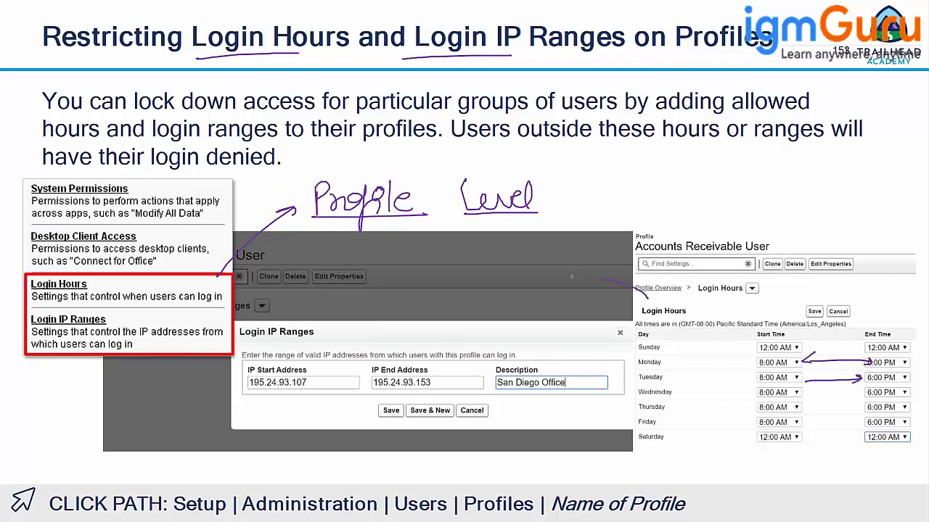